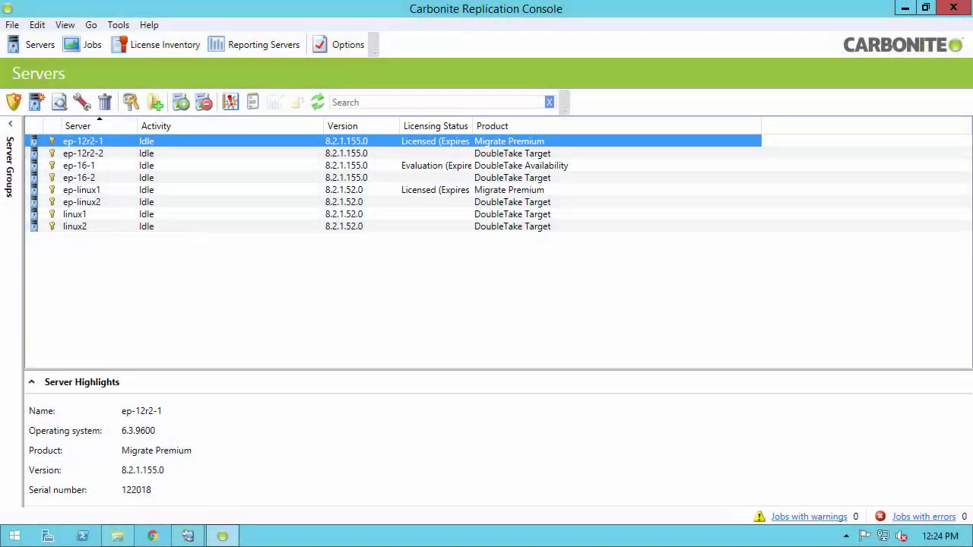
- Compare the details of servers ep-12r2-1 and ep-12r2-2, then select ep-12r2-1
{"action": "left_click", "coordinate": [165, 152]}
{"action": "left_click", "coordinate": [166, 142]}
{"action": "left_click", "coordinate": [166, 151]}
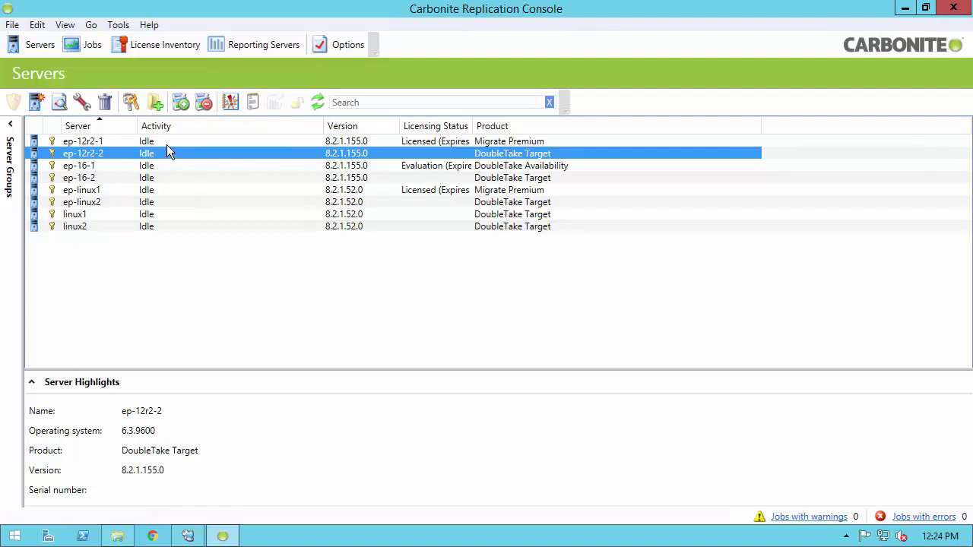
{"action": "left_click", "coordinate": [167, 144]}
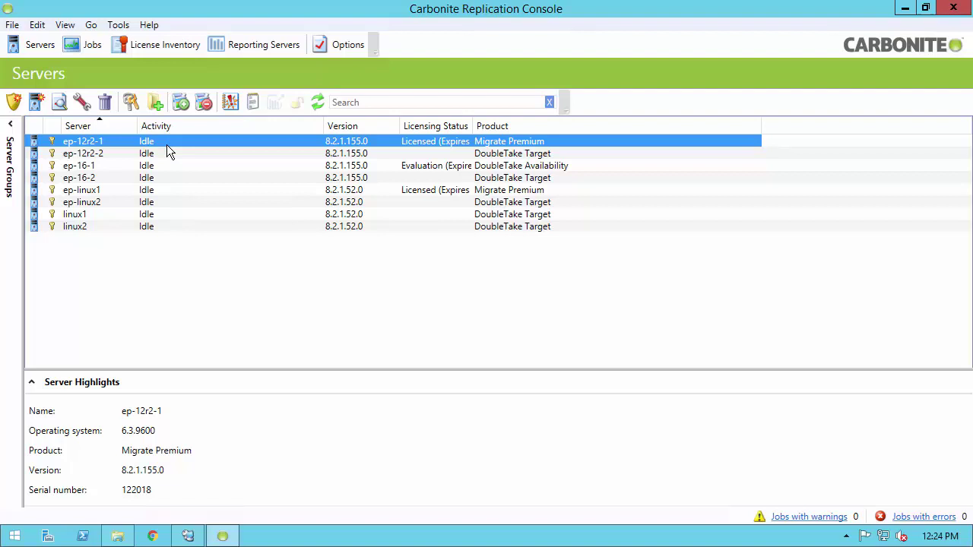
- Start a Full Server Migration of ep-12r2-1 covering drives C: and E:
{"action": "right_click", "coordinate": [167, 145]}
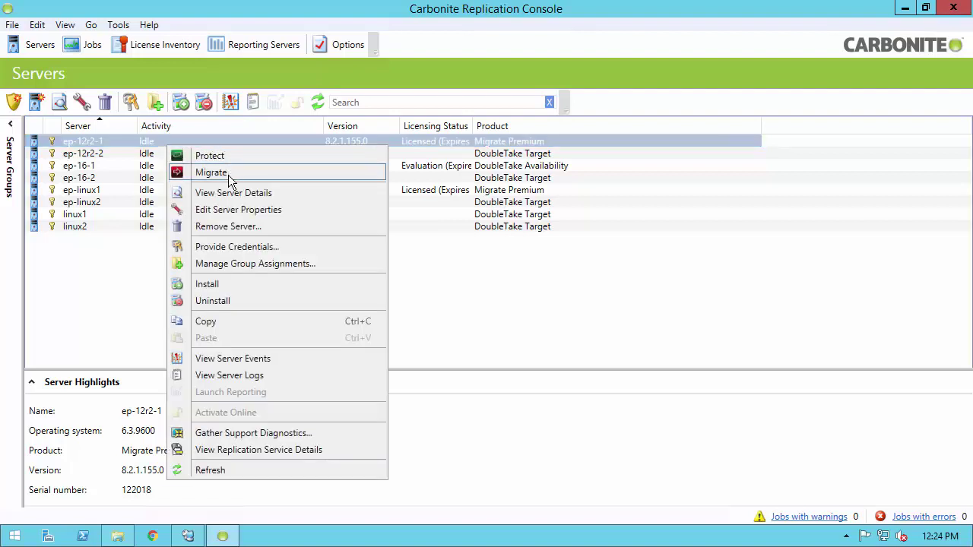
{"action": "left_click", "coordinate": [232, 176]}
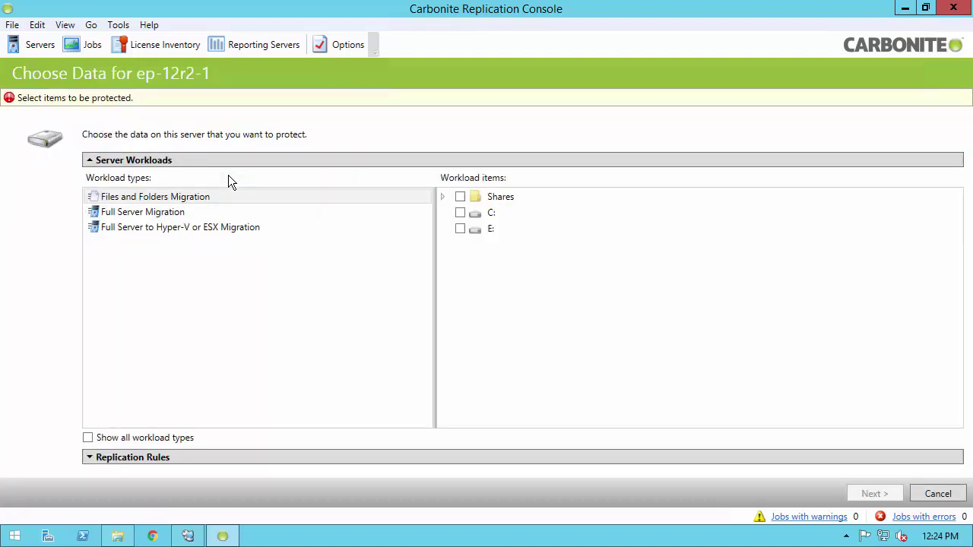
{"action": "left_click", "coordinate": [167, 212]}
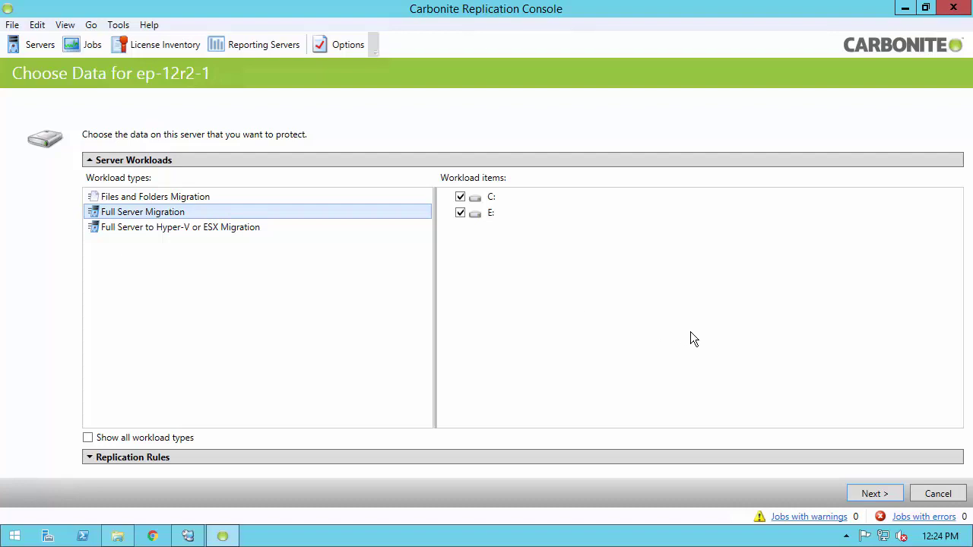
{"action": "left_click", "coordinate": [878, 494]}
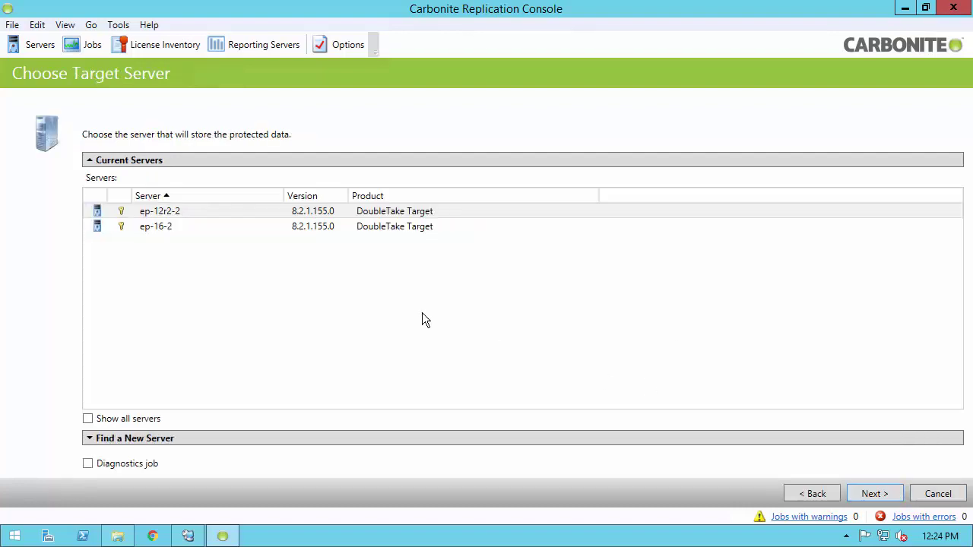
- Choose ep-12r2-2 from Current Servers as the migration target
{"action": "left_click", "coordinate": [183, 214]}
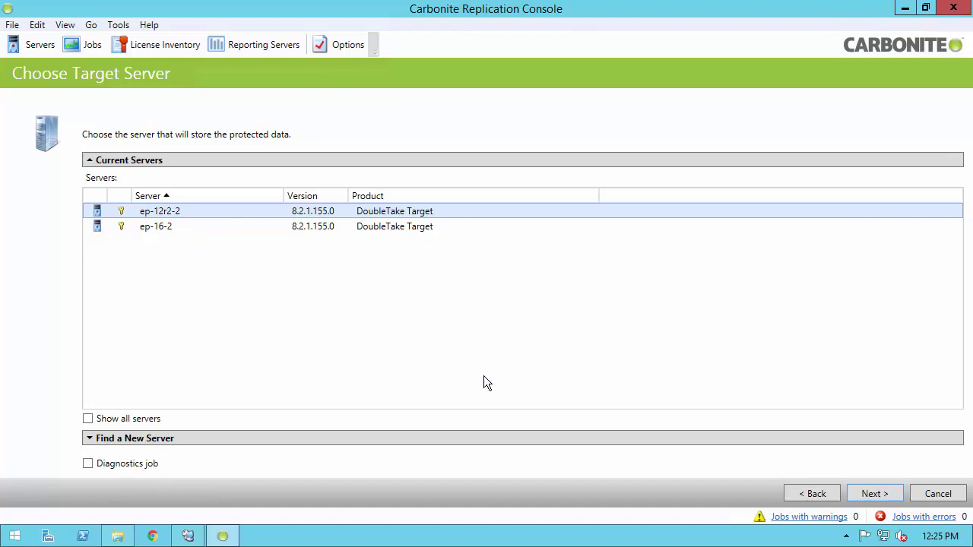
{"action": "left_click", "coordinate": [880, 493]}
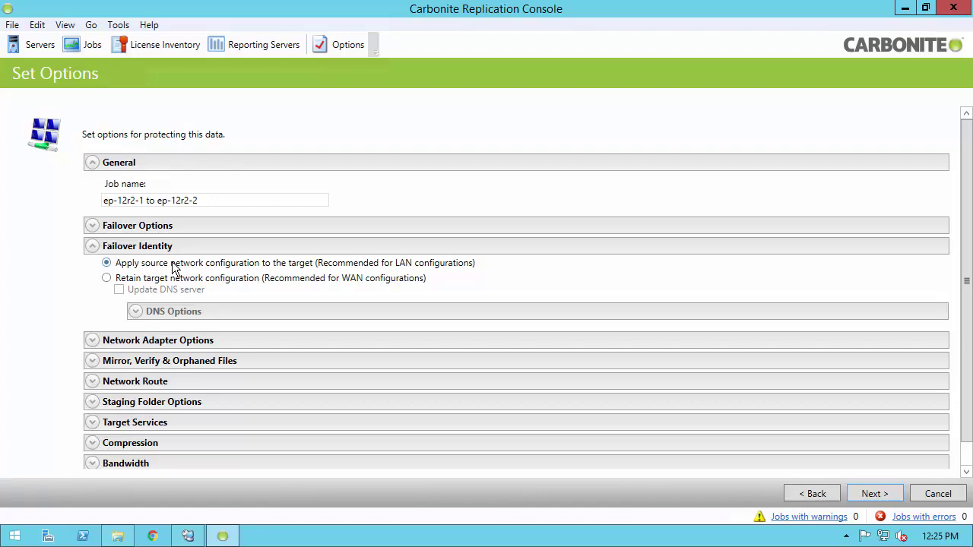
- Set Failover Identity back to Apply source network configuration after briefly trying Retain target
{"action": "left_click", "coordinate": [175, 280]}
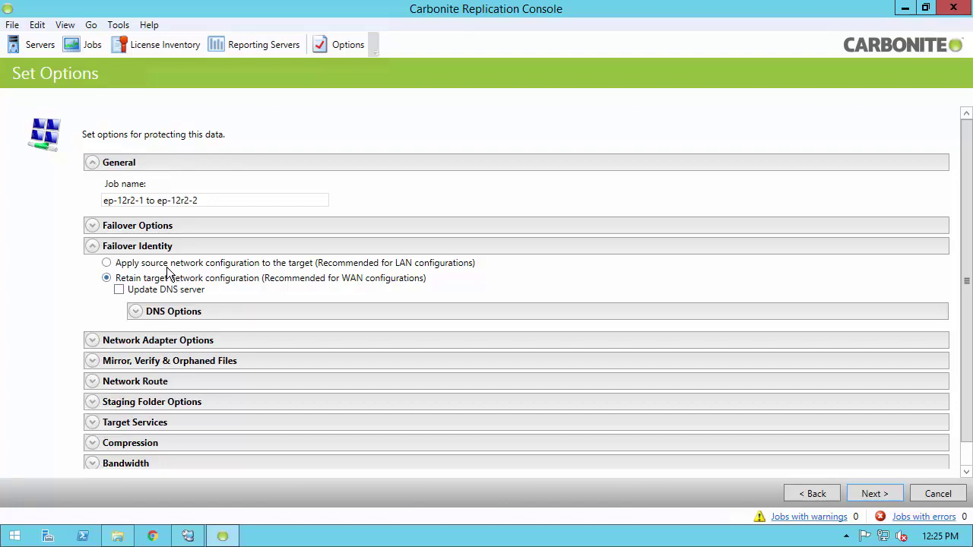
{"action": "left_click", "coordinate": [168, 265]}
- Review the Failover Options, then check Compression is disabled with level Minimum
{"action": "left_click", "coordinate": [92, 226]}
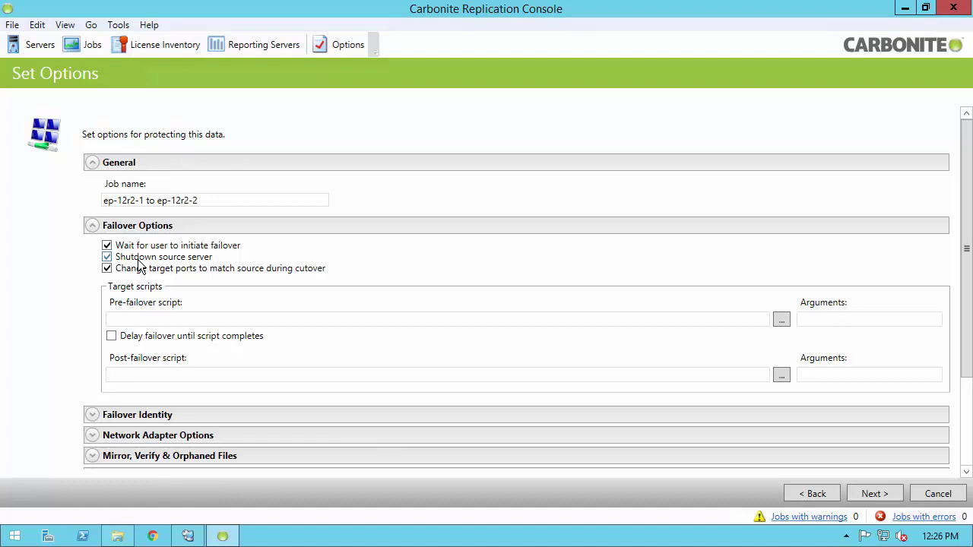
{"action": "left_click", "coordinate": [93, 369]}
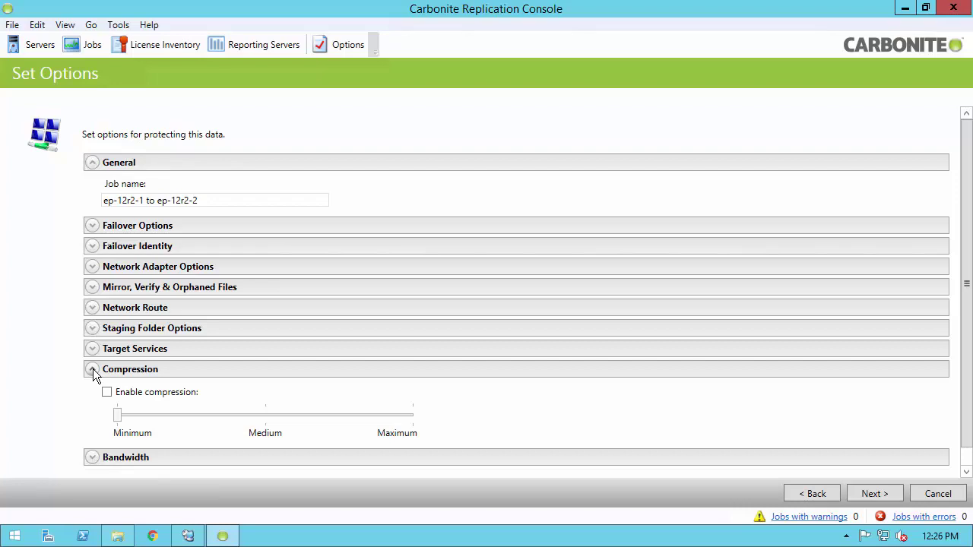
- Leave Bandwidth at Do not limit bandwidth and collapse the Compression and Bandwidth sections
{"action": "left_click", "coordinate": [92, 368]}
{"action": "left_click", "coordinate": [92, 390]}
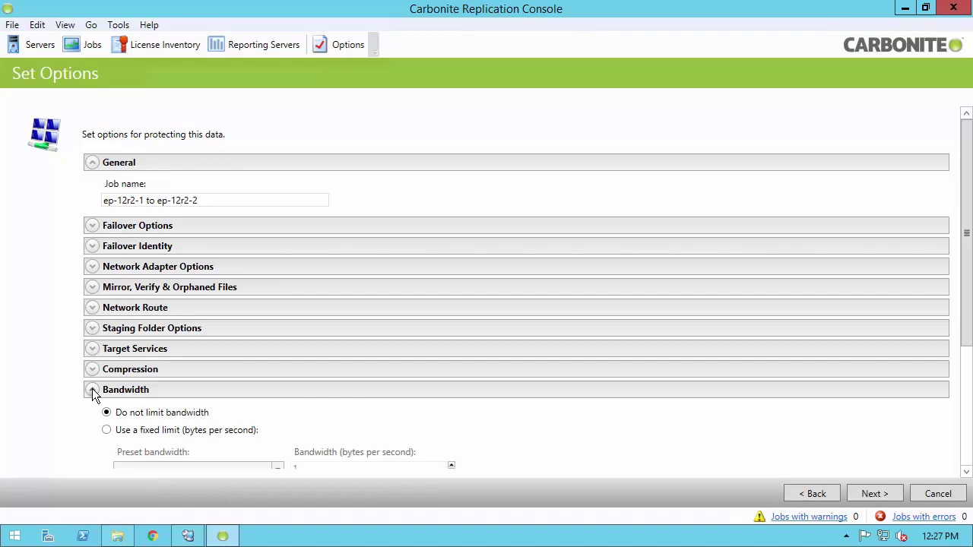
{"action": "scroll", "coordinate": [92, 389], "scroll_direction": "down", "scroll_amount": 3}
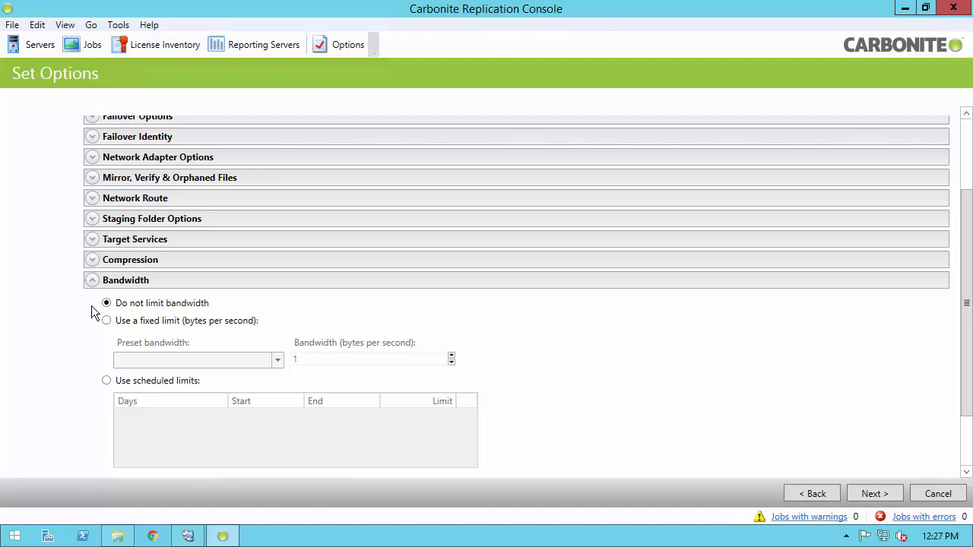
{"action": "left_click", "coordinate": [92, 280]}
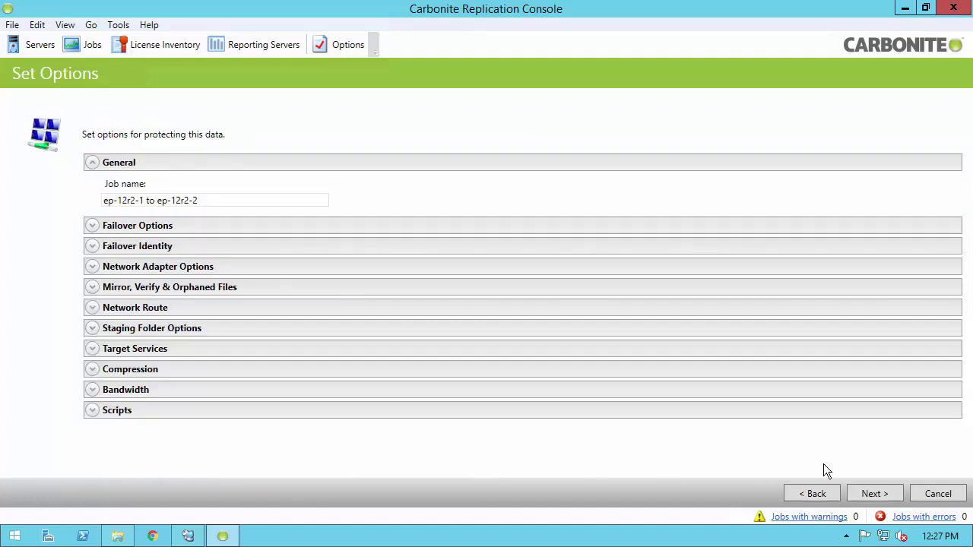
- Pass the Summary checklist and finish creating the ep-12r2-1 to ep-12r2-2 migration job
{"action": "left_click", "coordinate": [875, 494]}
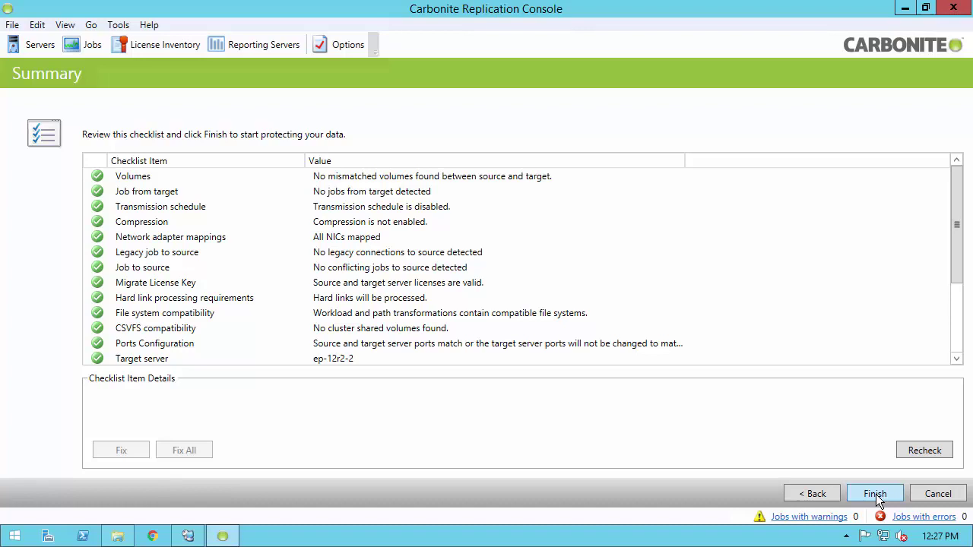
{"action": "left_click", "coordinate": [876, 494]}
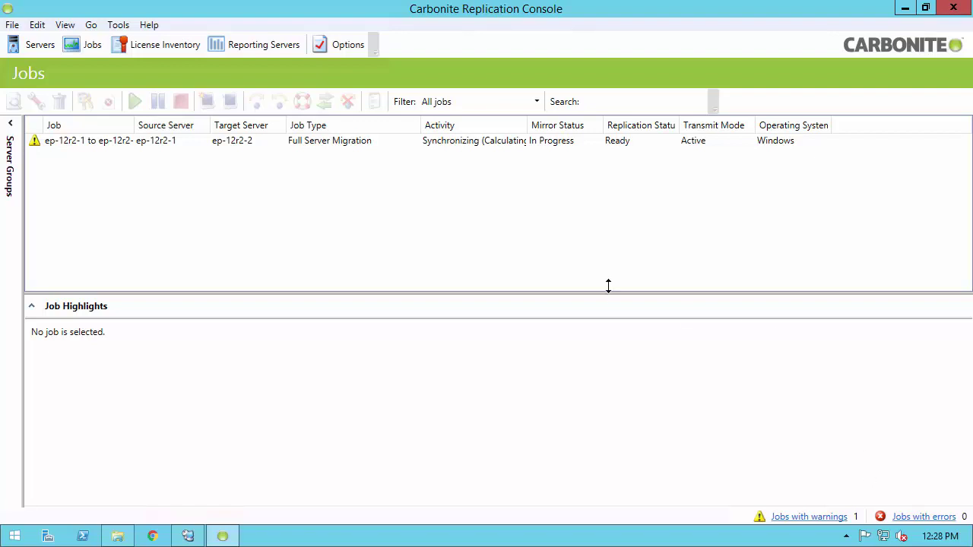
- Select the migration job and widen the Activity column to read Synchronizing (Calculating)
{"action": "left_click", "coordinate": [480, 144]}
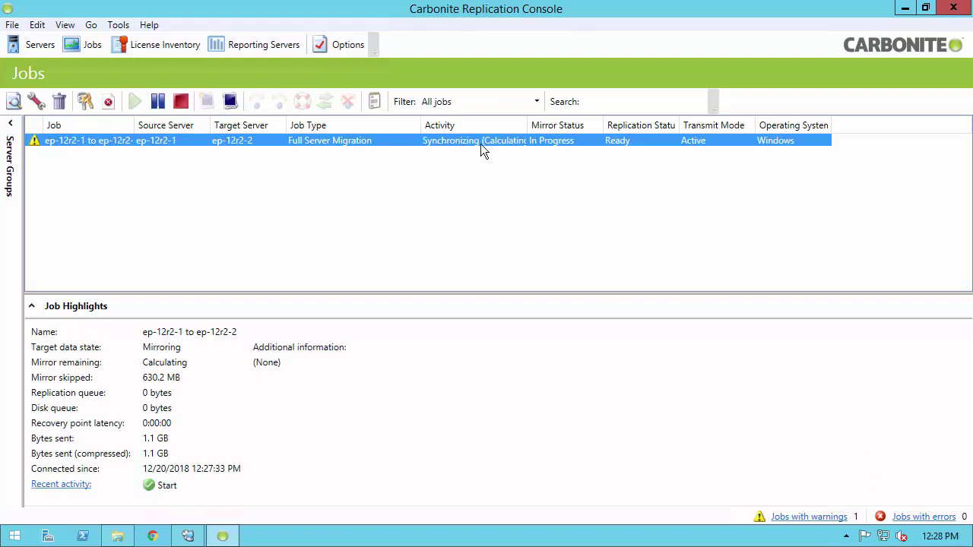
{"action": "left_click_drag", "start_coordinate": [530, 128], "coordinate": [563, 128]}
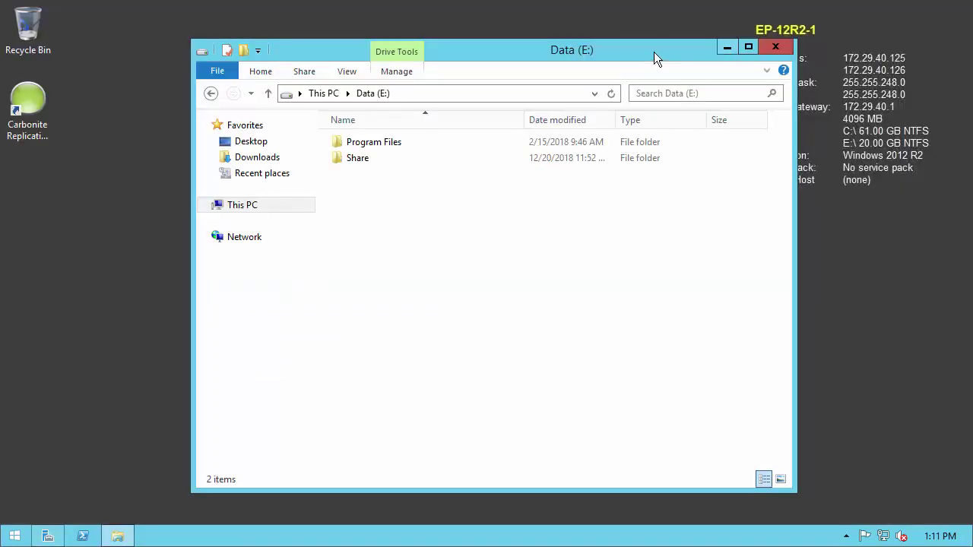
- Duplicate the Share folder on Data (E:) as Share - Copy
{"action": "left_click_drag", "start_coordinate": [654, 51], "coordinate": [561, 47]}
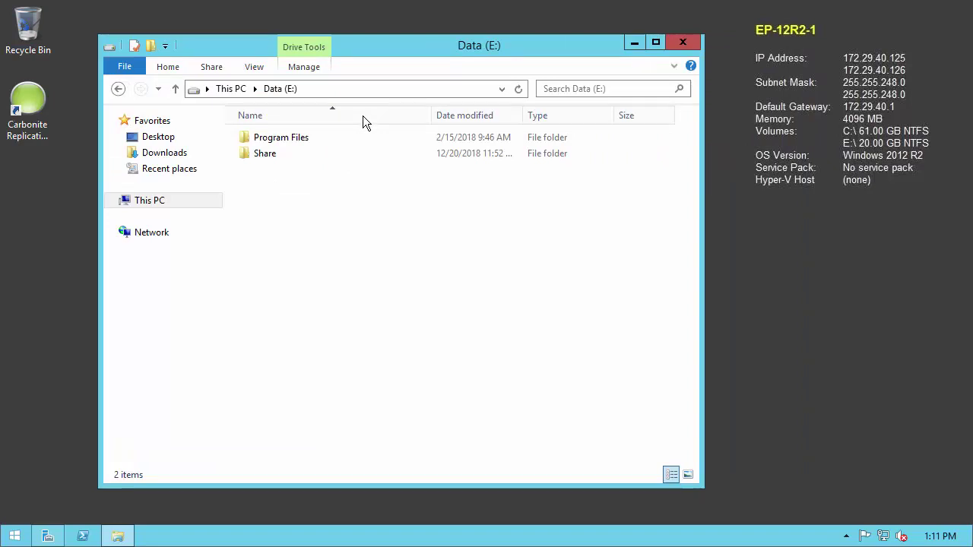
{"action": "right_click", "coordinate": [276, 155]}
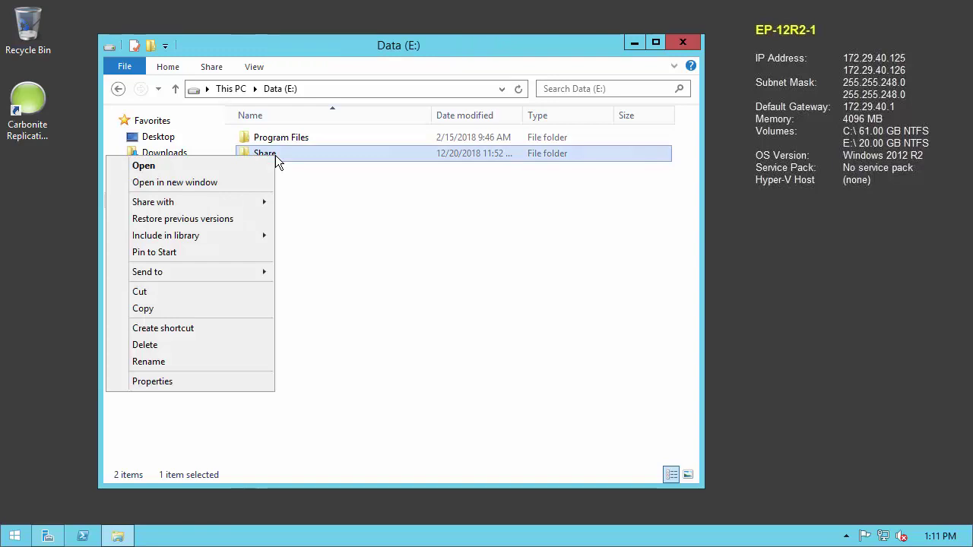
{"action": "left_click", "coordinate": [235, 308]}
{"action": "left_click", "coordinate": [352, 279]}
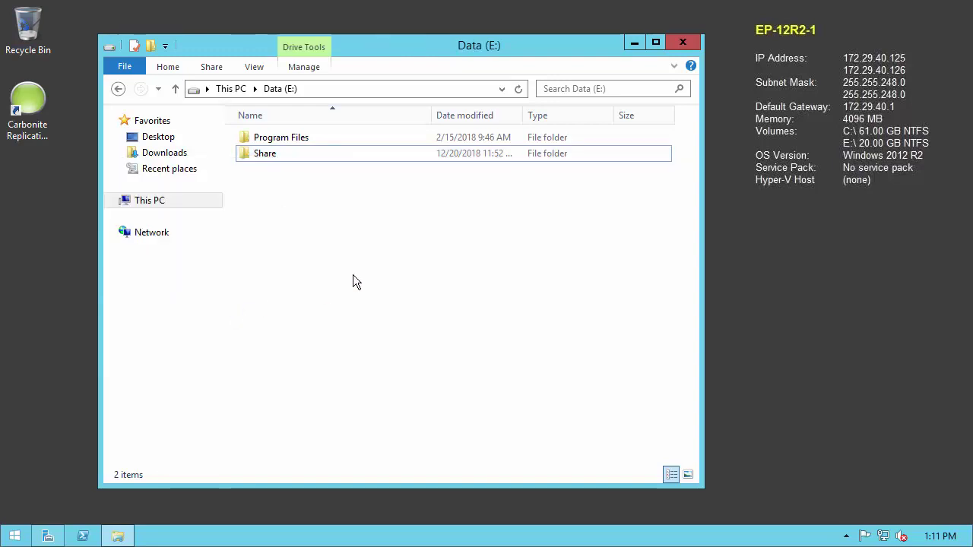
{"action": "key", "text": "ctrl+v"}
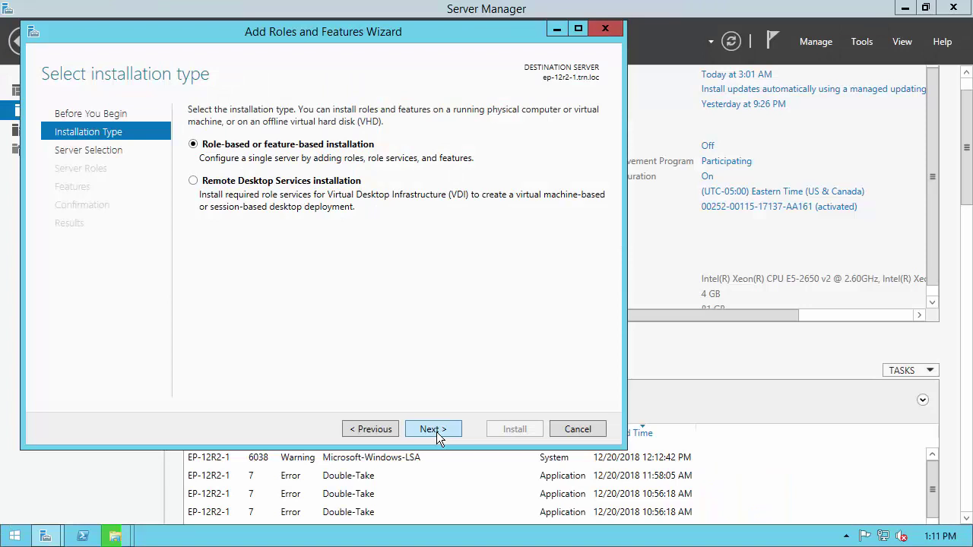
- Install Print and Document Services (Print Server) on ep-12r2-1, then close Server Manager
{"action": "left_click", "coordinate": [436, 432]}
{"action": "left_click", "coordinate": [437, 431]}
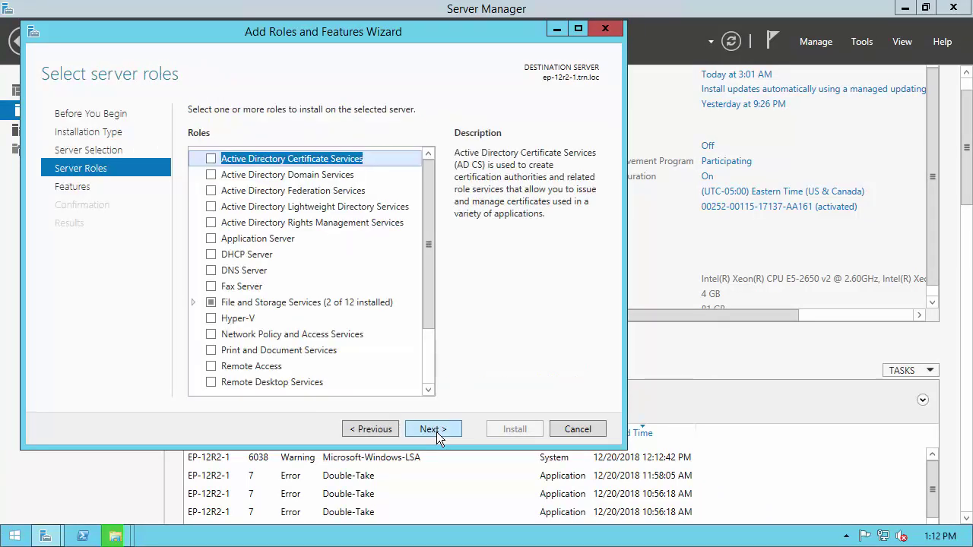
{"action": "left_click", "coordinate": [278, 352]}
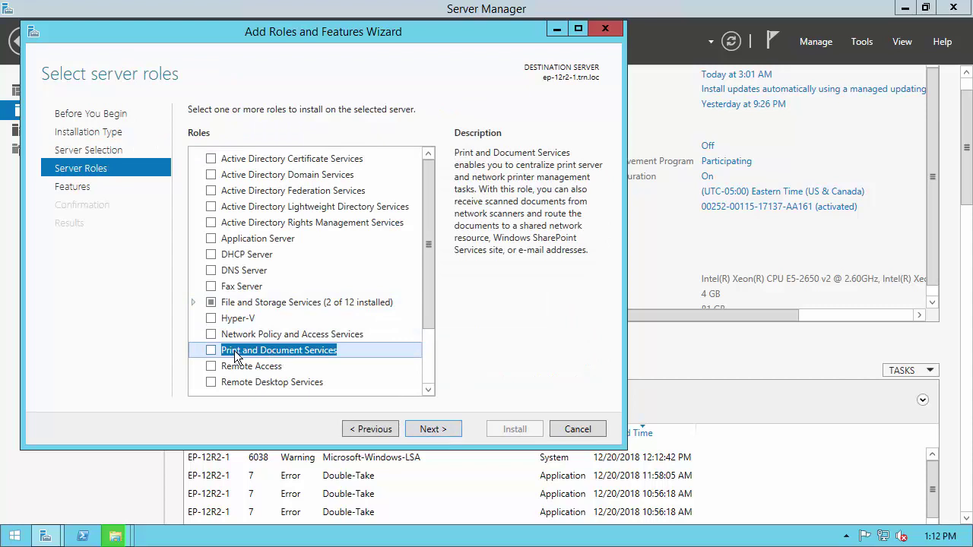
{"action": "left_click", "coordinate": [210, 351]}
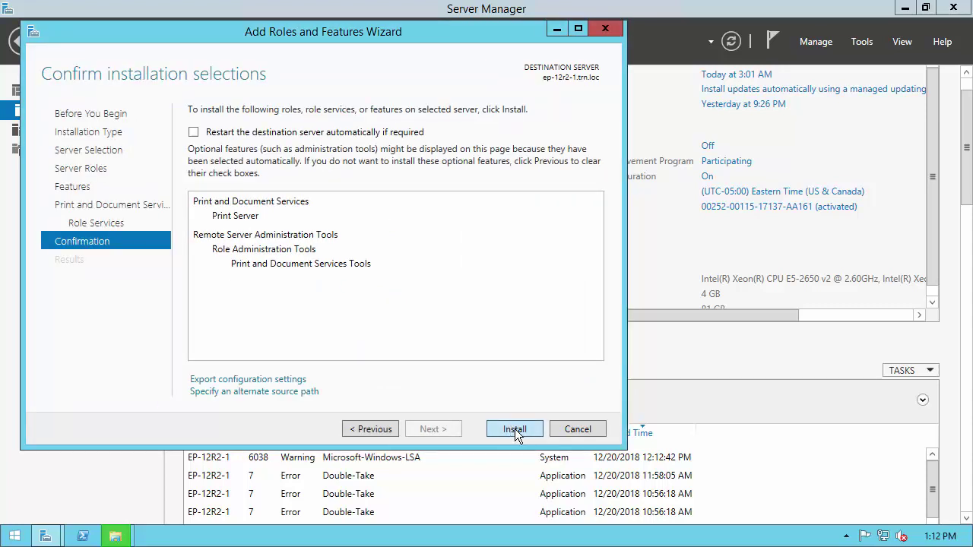
{"action": "left_click", "coordinate": [515, 429]}
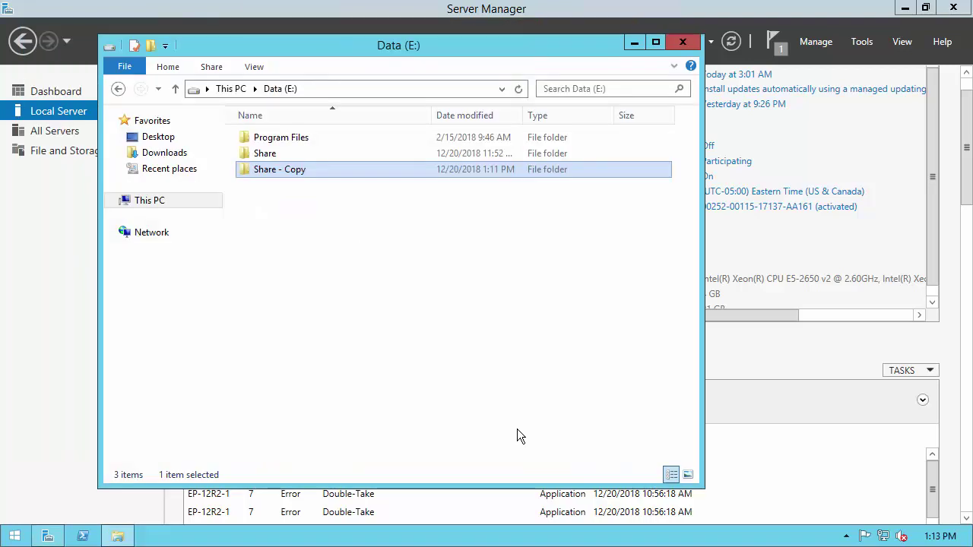
{"action": "left_click", "coordinate": [682, 42]}
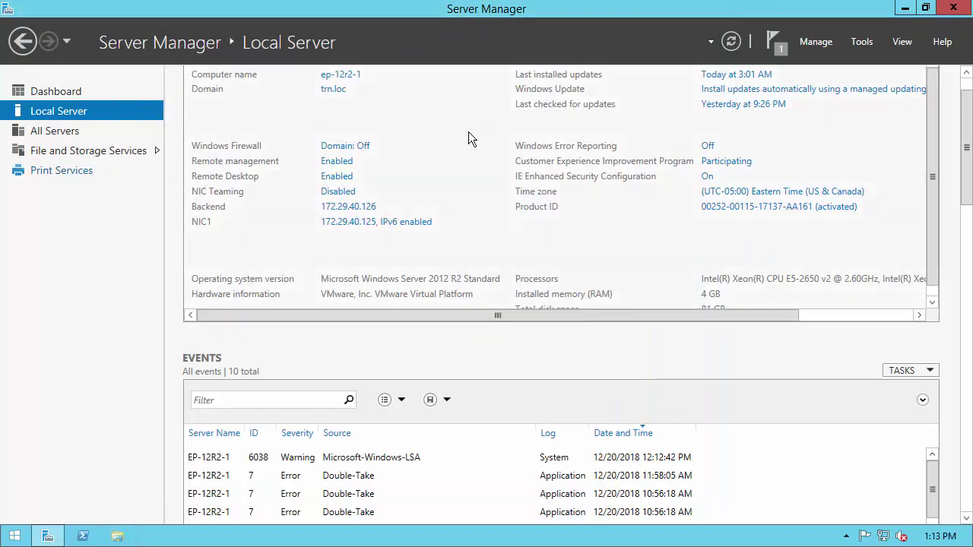
{"action": "left_click", "coordinate": [953, 7]}
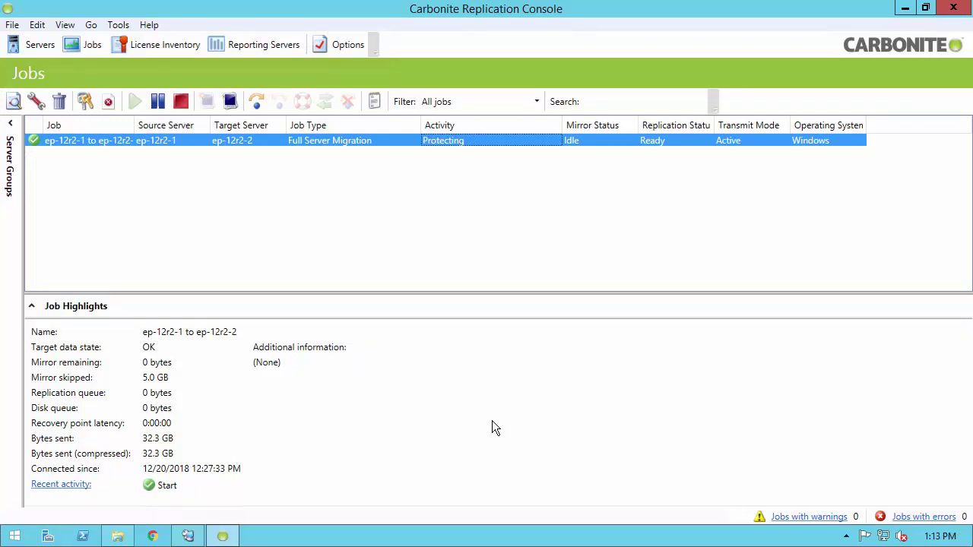
- Cut the ep-12r2-1 to ep-12r2-2 job over to live data
{"action": "right_click", "coordinate": [485, 142]}
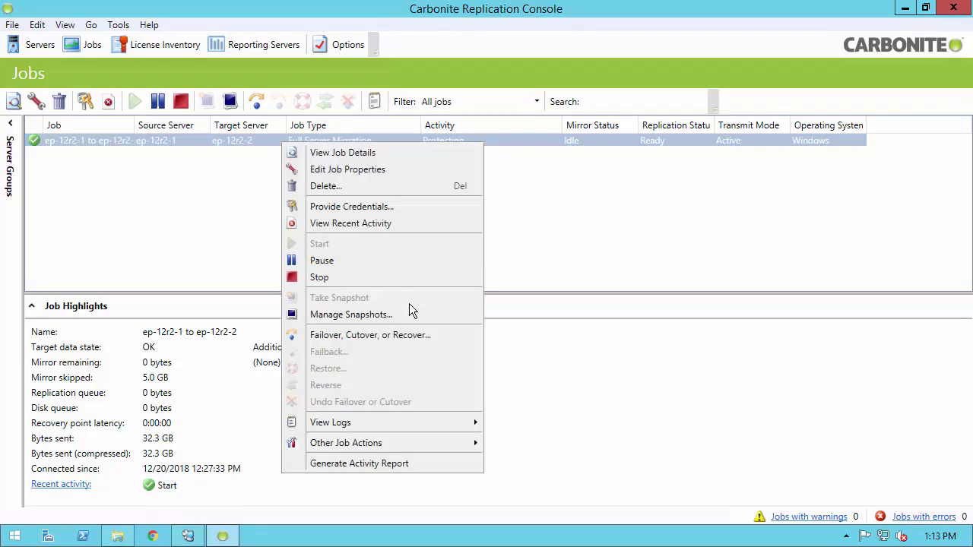
{"action": "left_click", "coordinate": [392, 338]}
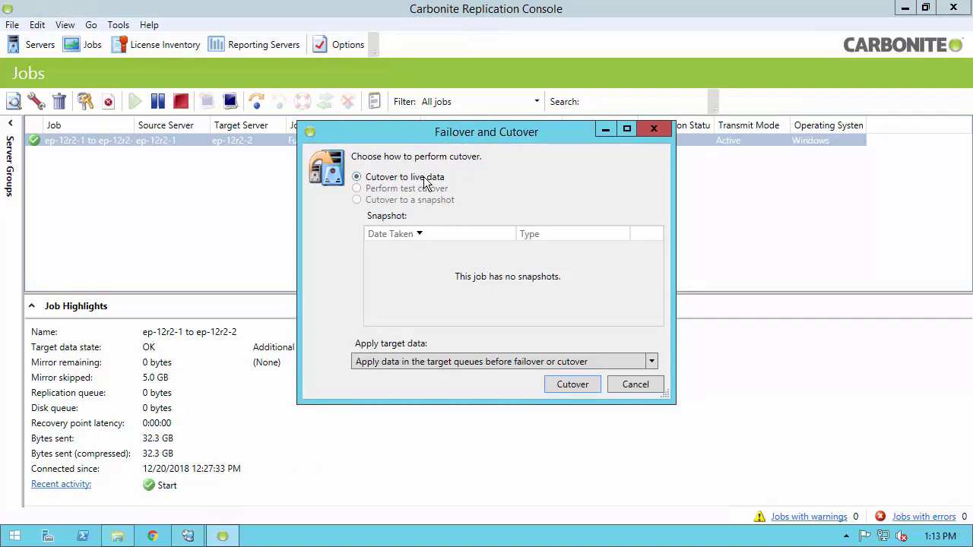
{"action": "left_click", "coordinate": [575, 385]}
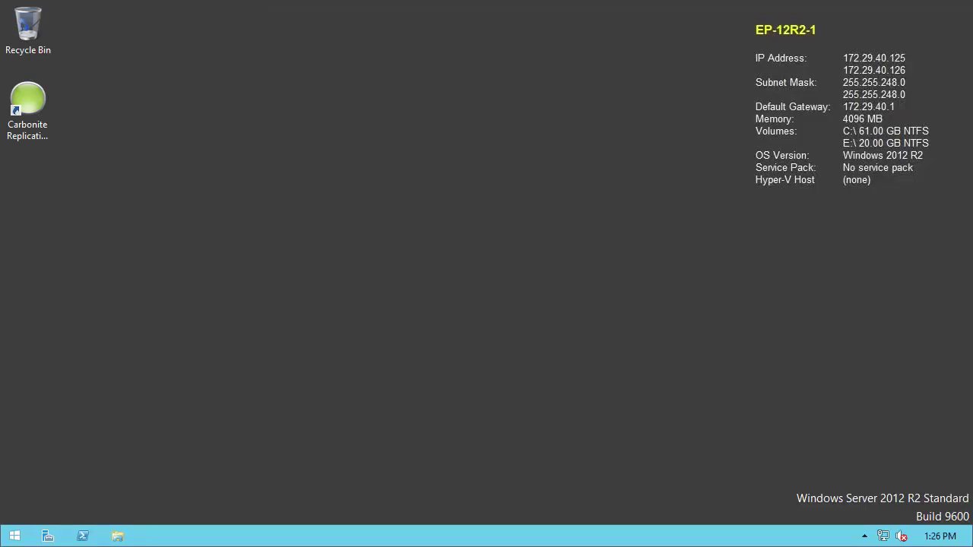
- Check that Data (E:) on the migrated server holds Program Files, Share and Share - Copy
{"action": "left_click", "coordinate": [118, 537]}
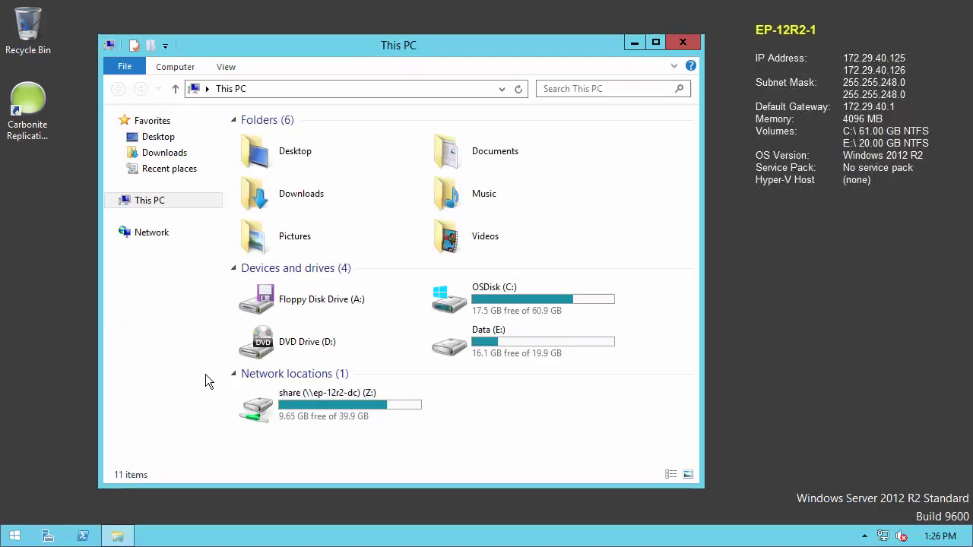
{"action": "double_click", "coordinate": [456, 351]}
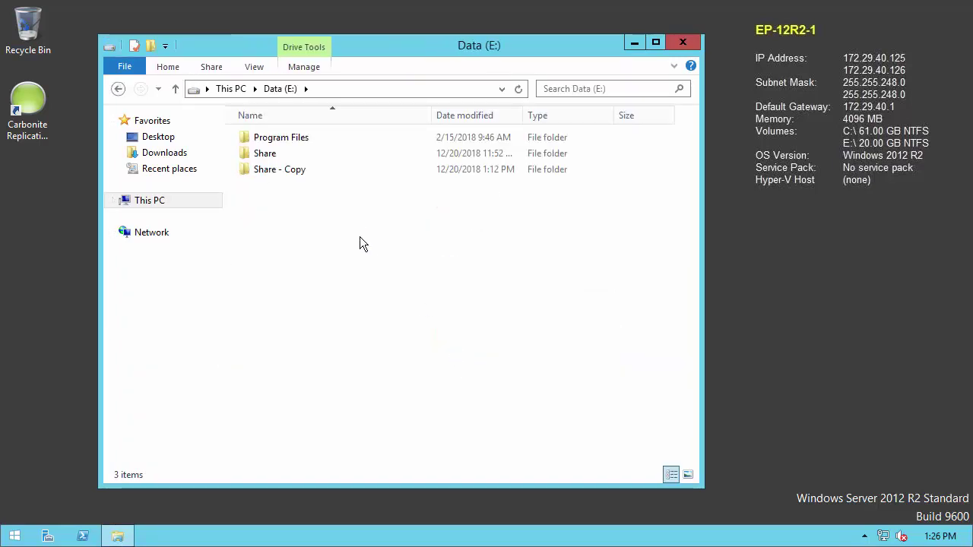
{"action": "left_click_drag", "start_coordinate": [358, 220], "coordinate": [250, 117]}
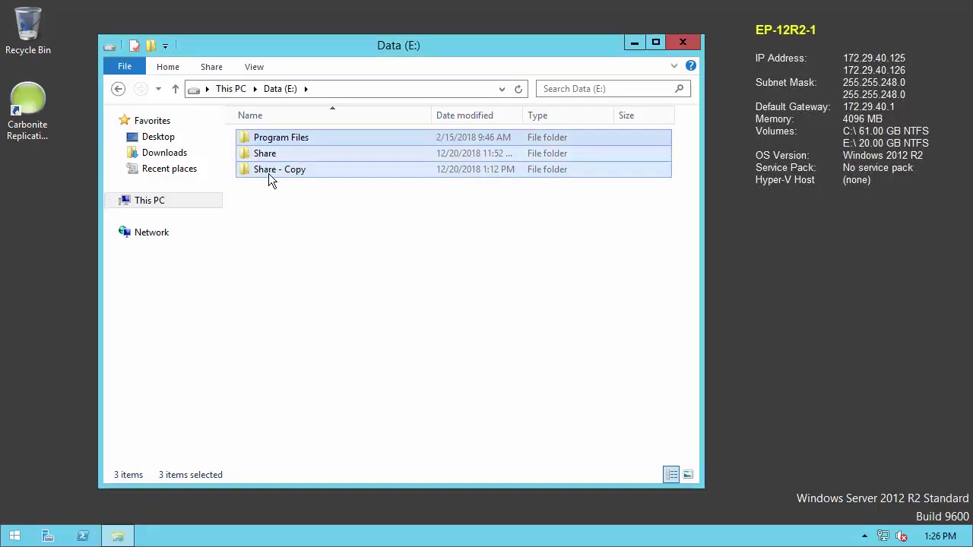
- Open OSDisk (C:) and select the staging-SSM folder
{"action": "left_click", "coordinate": [235, 92]}
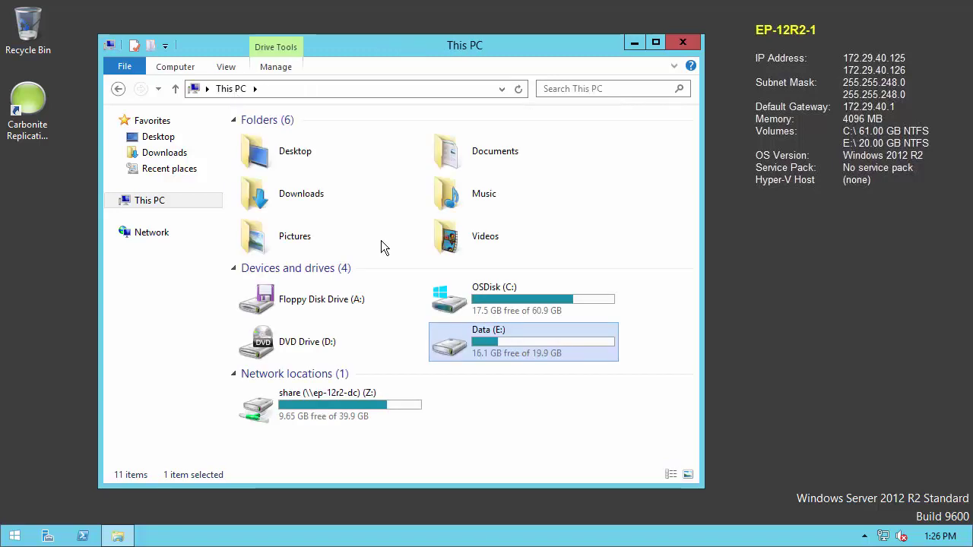
{"action": "double_click", "coordinate": [447, 312]}
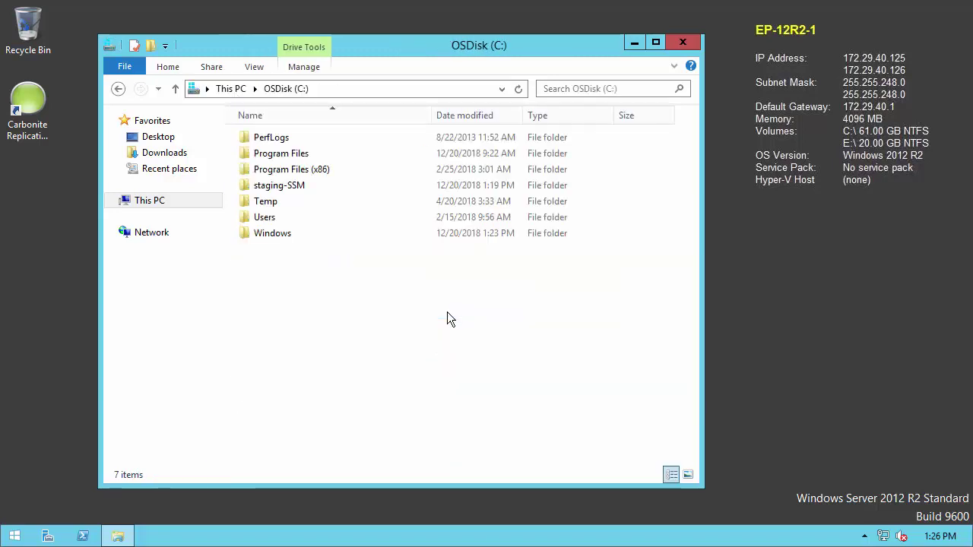
{"action": "left_click", "coordinate": [296, 190]}
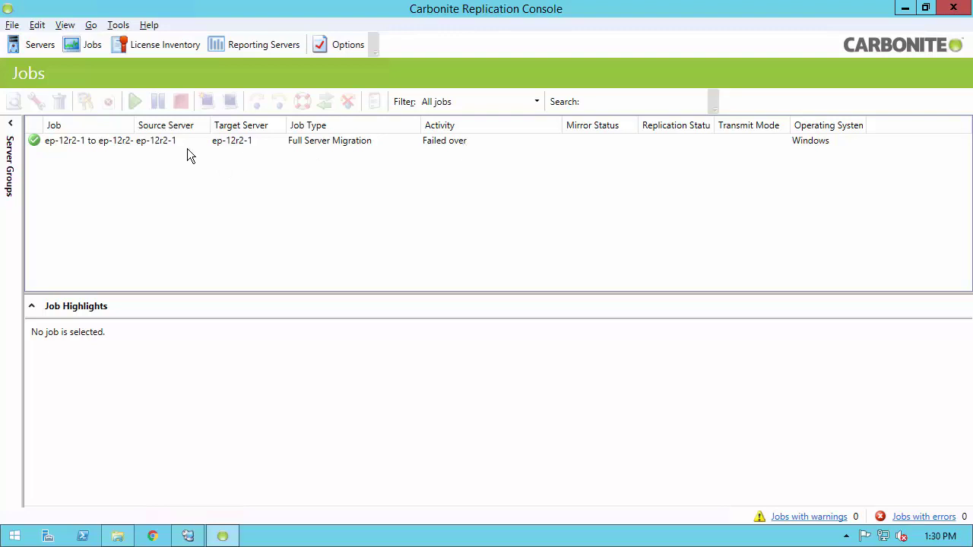
- Remove the unreachable ep-12r2-1 and ep-12r2-2 entries from the Servers list
{"action": "left_click", "coordinate": [26, 51]}
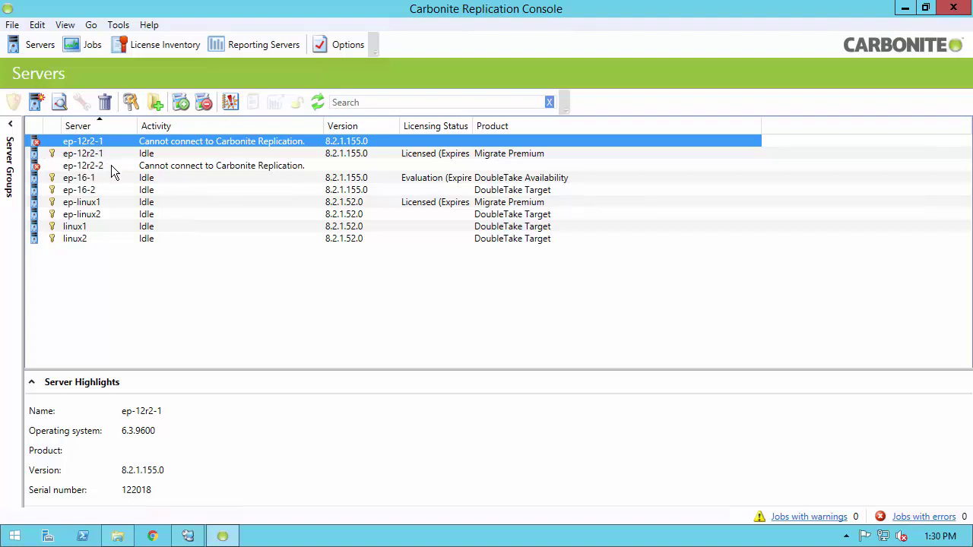
{"action": "left_click", "coordinate": [111, 165]}
{"action": "left_click", "coordinate": [112, 142], "text": "ctrl"}
{"action": "right_click", "coordinate": [113, 142]}
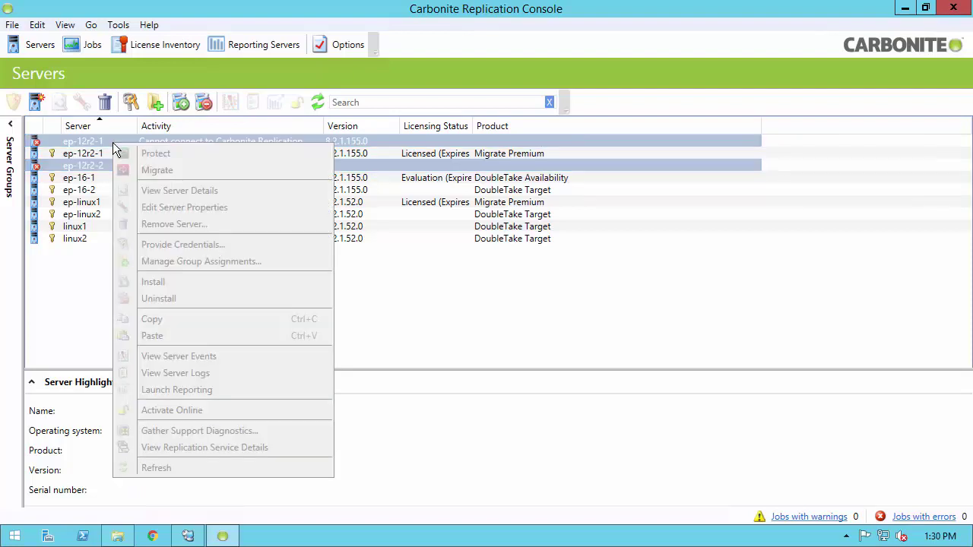
{"action": "left_click", "coordinate": [175, 162]}
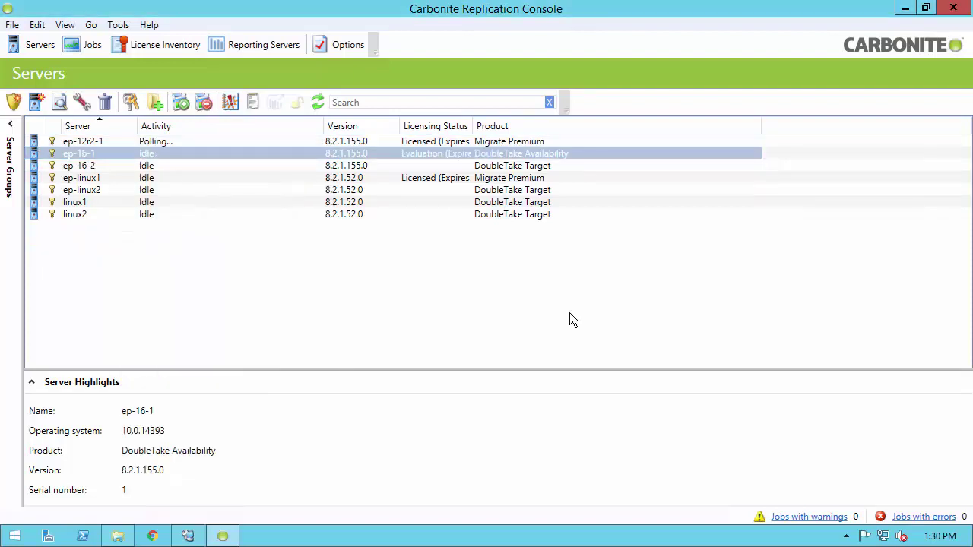